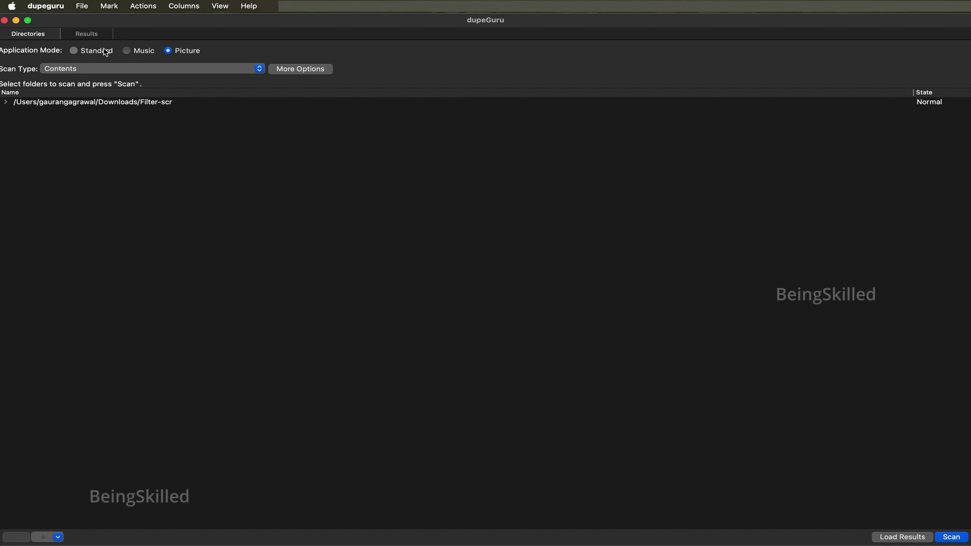
Switch the application mode to Standard, leaving Contents as the scan type.
left_click(105, 51)
left_click(224, 71)
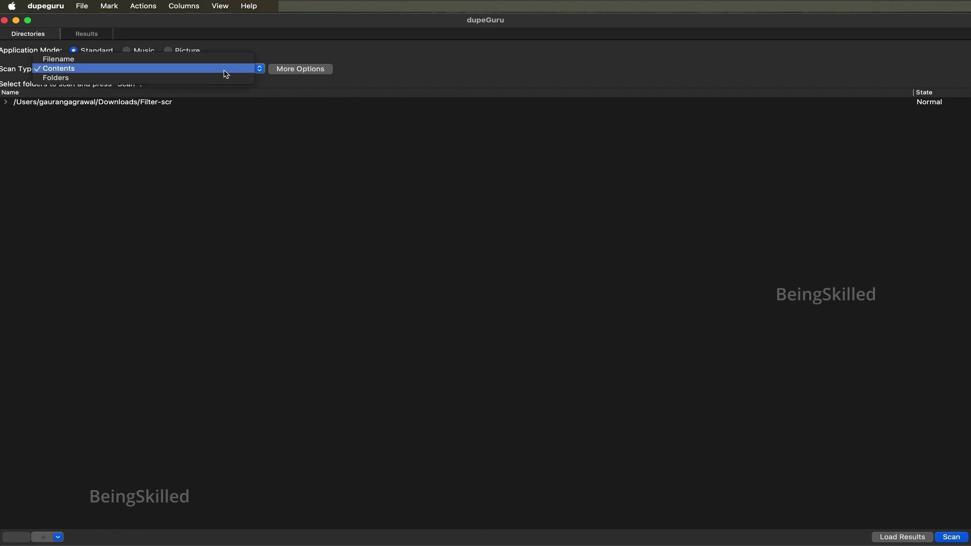
left_click(395, 71)
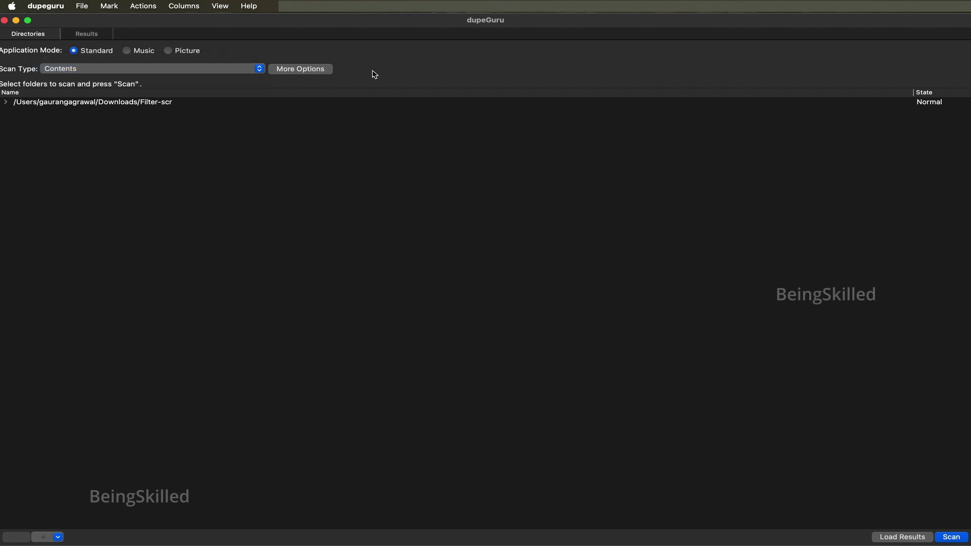
left_click(241, 69)
left_click(342, 59)
left_click(307, 69)
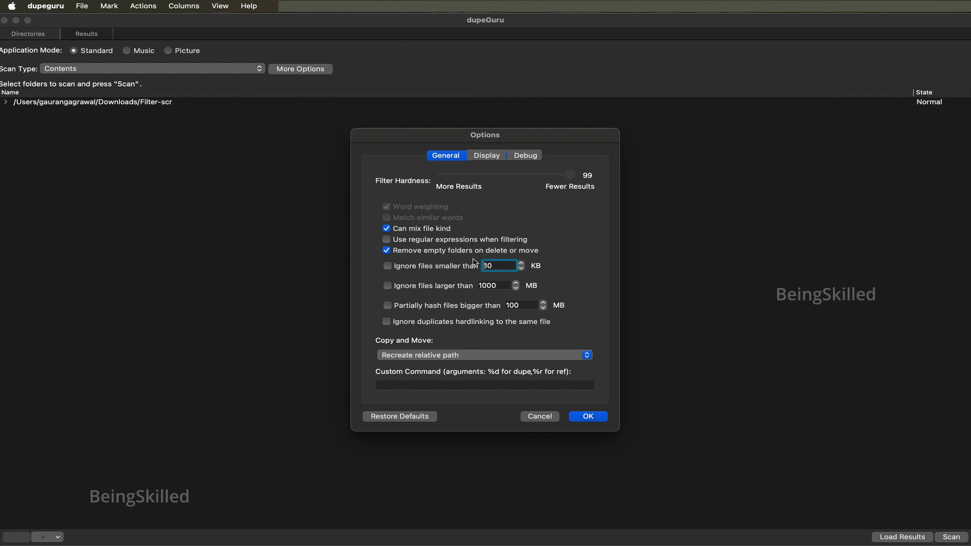
left_click(497, 158)
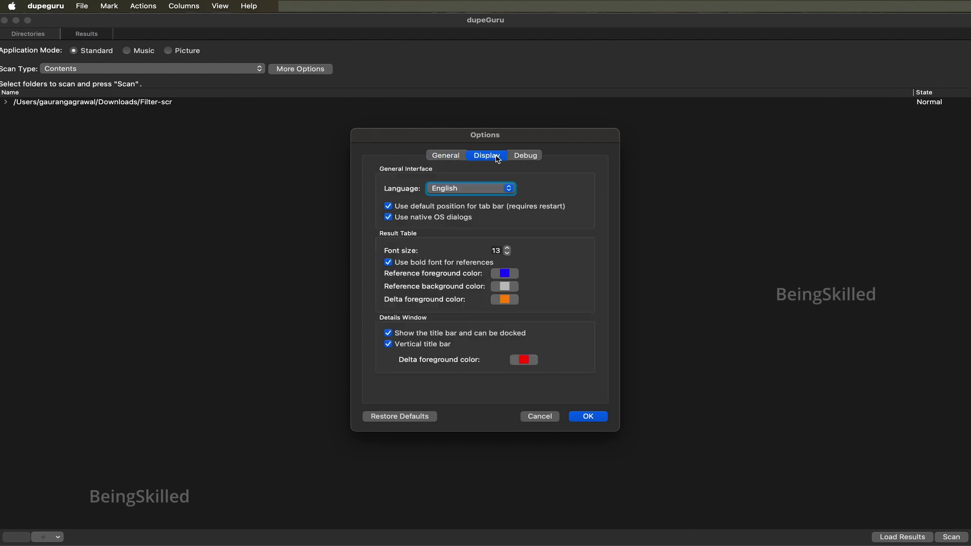
left_click(515, 158)
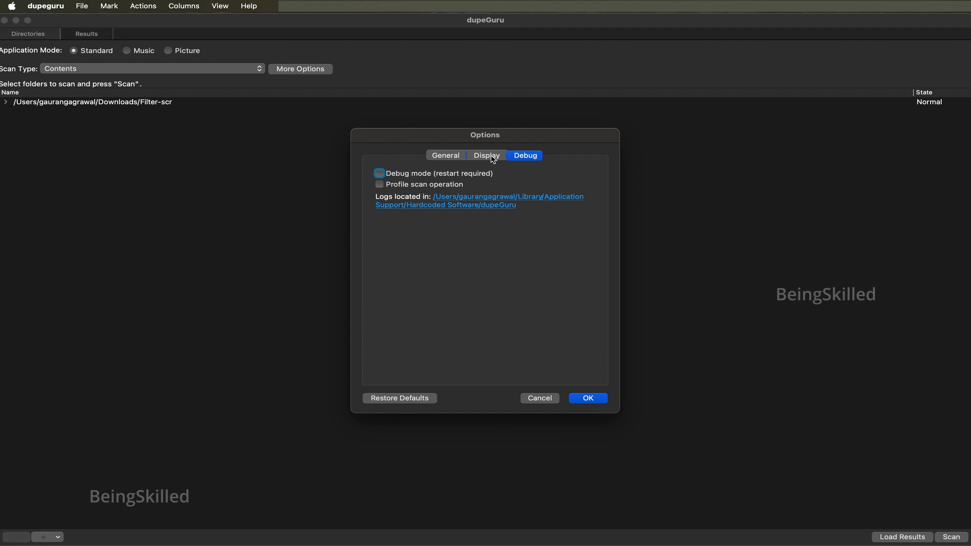
left_click(488, 158)
left_click(450, 159)
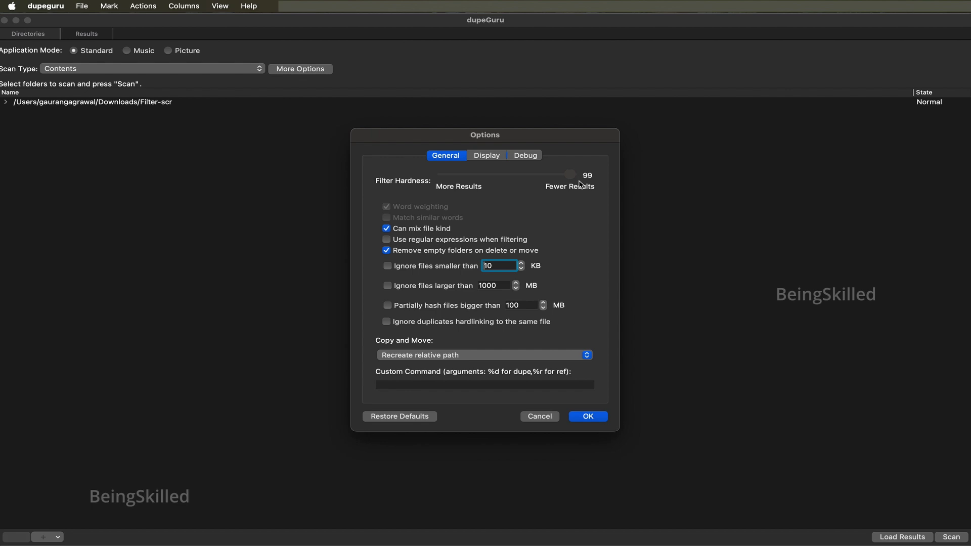
left_click(589, 417)
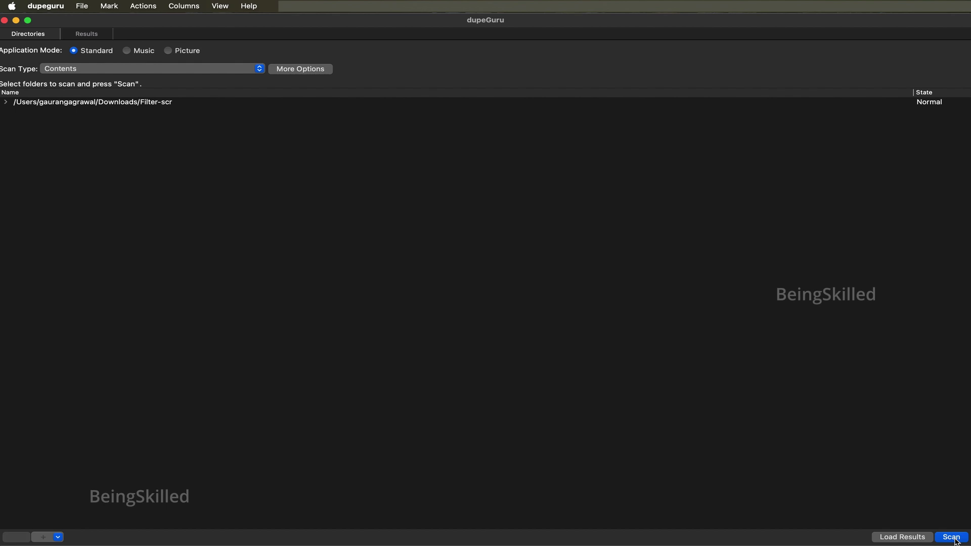
Show the duplicate results and inspect rows 351.jpeg, 354.jpg, 352.jpeg and 350.jpg.
left_click(88, 34)
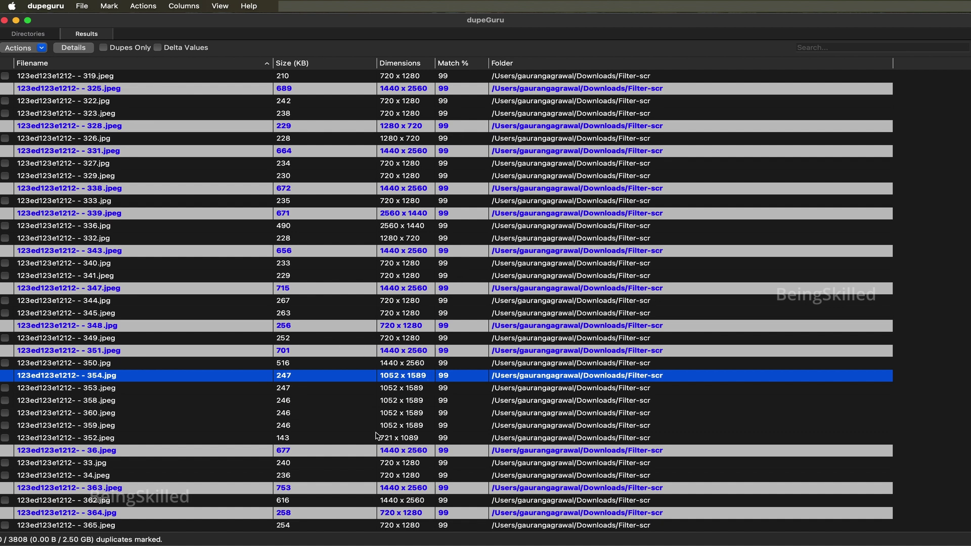
left_click(303, 356)
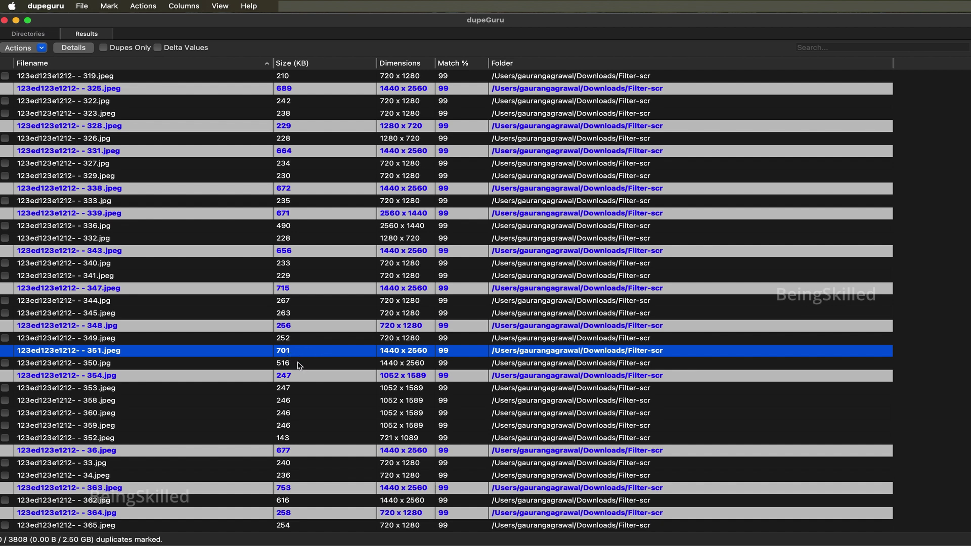
left_click(299, 375)
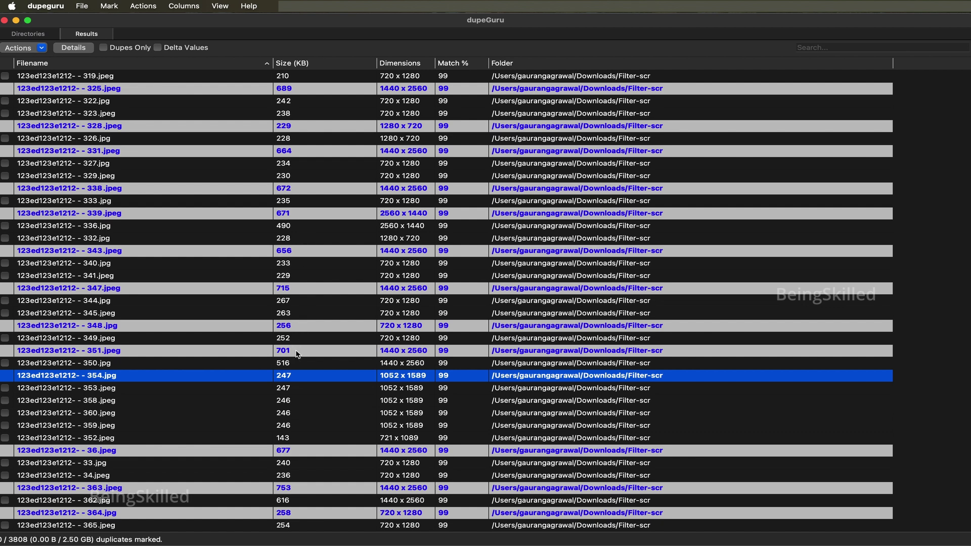
left_click(295, 439)
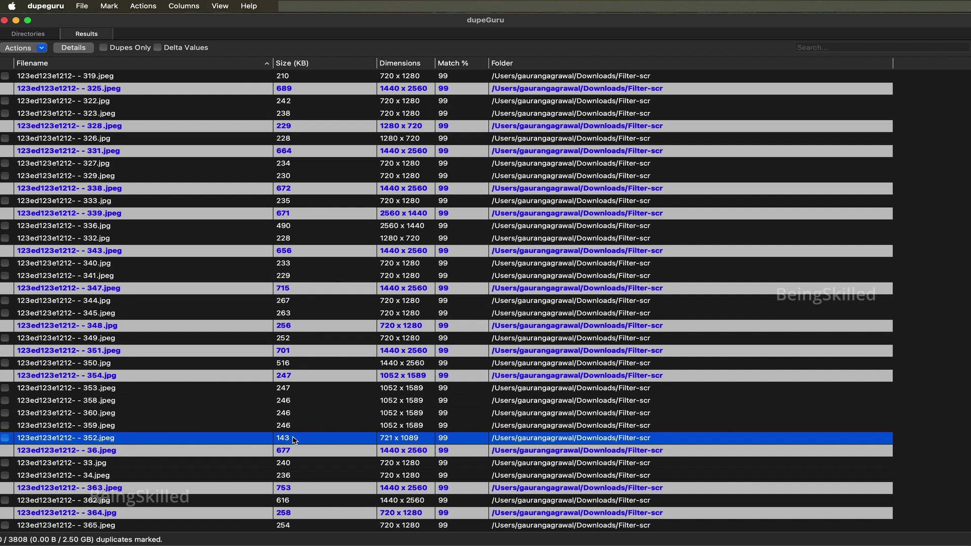
left_click(295, 376)
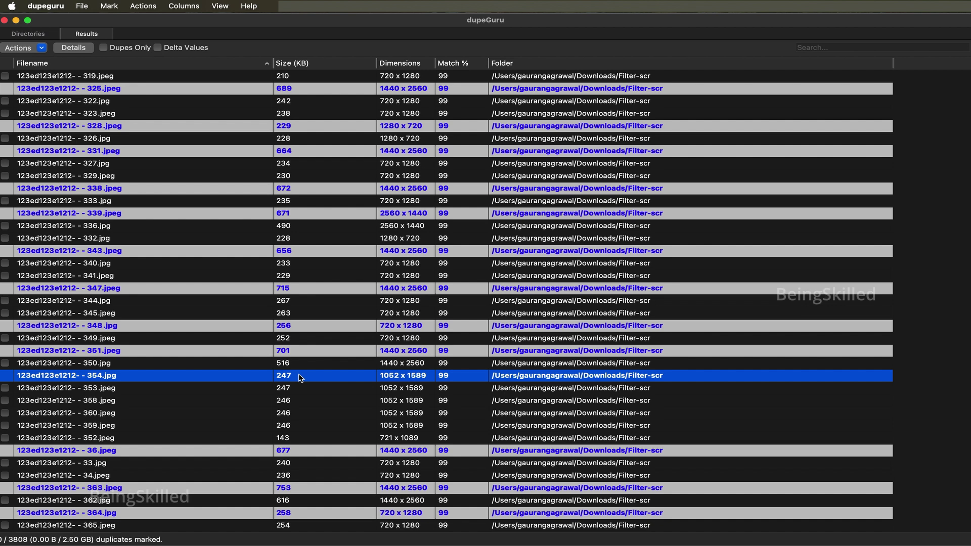
left_click(297, 364)
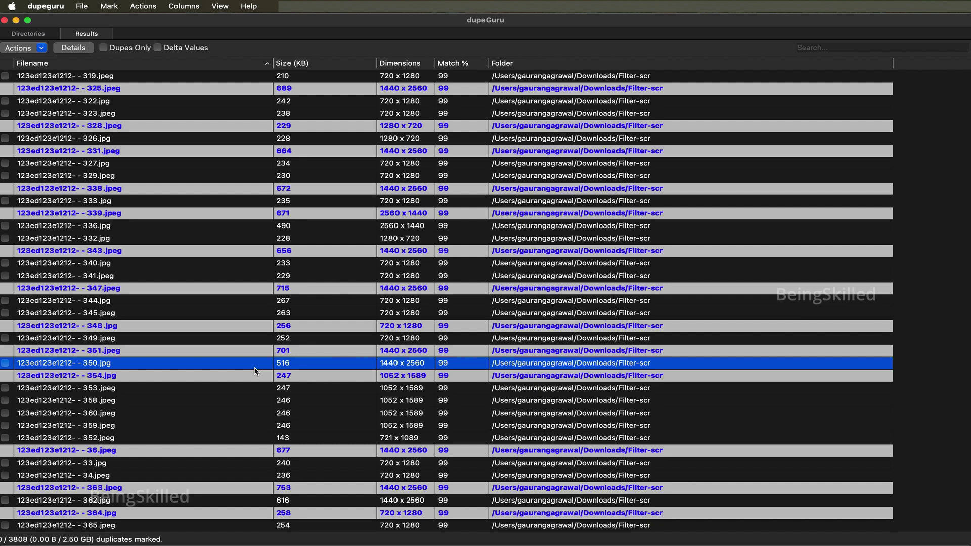
Select the 354.jpg row and mark all 3808 duplicates for deletion.
left_click(239, 380)
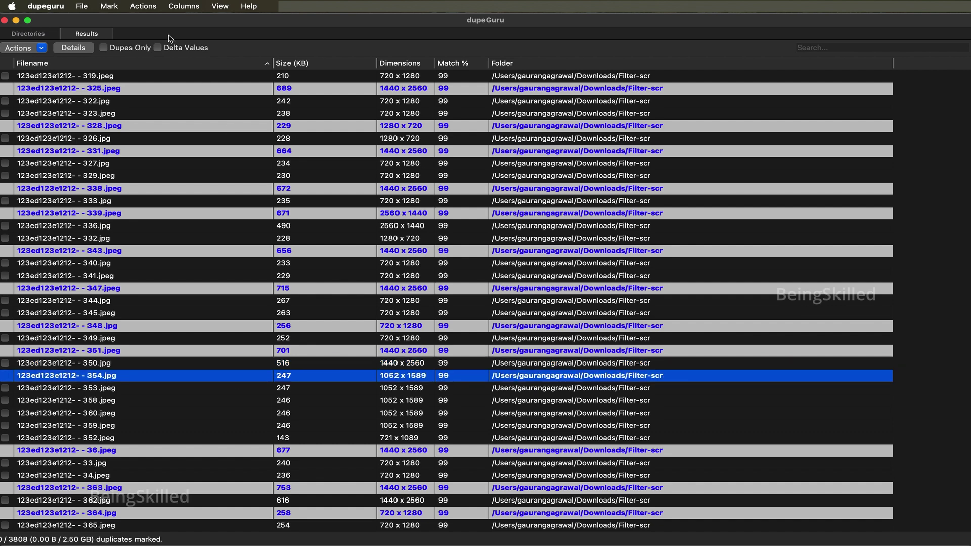
left_click(110, 5)
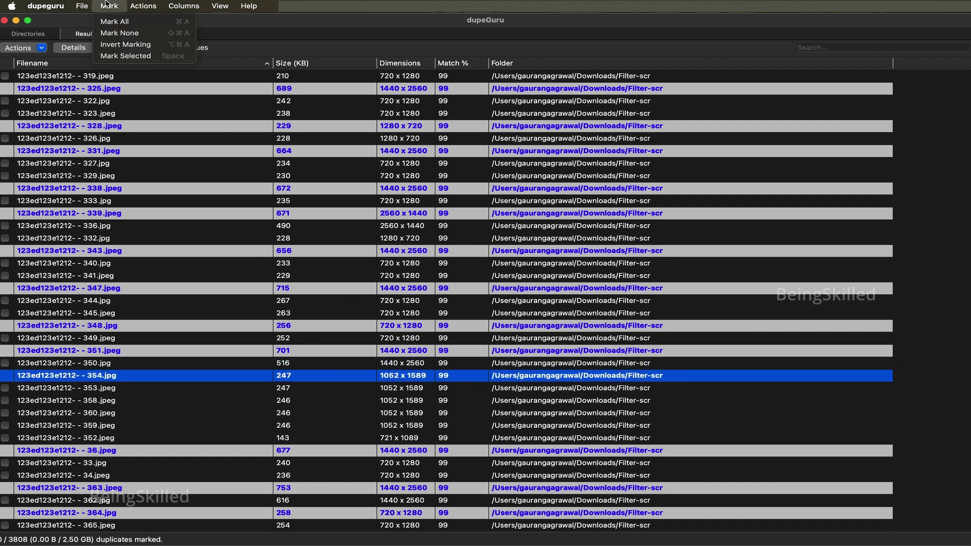
left_click(120, 22)
Check the Actions menu without running anything, then return to the Directories view.
left_click(143, 6)
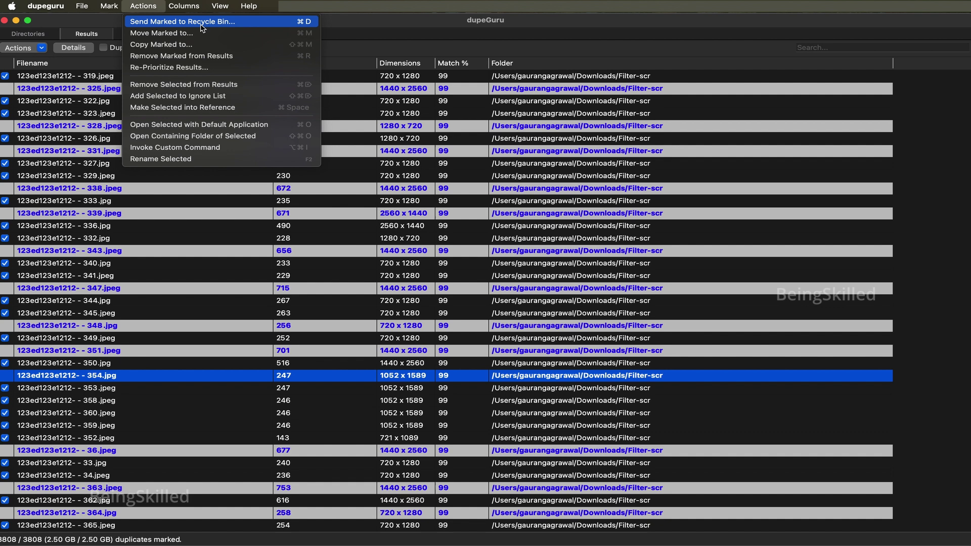
left_click(177, 206)
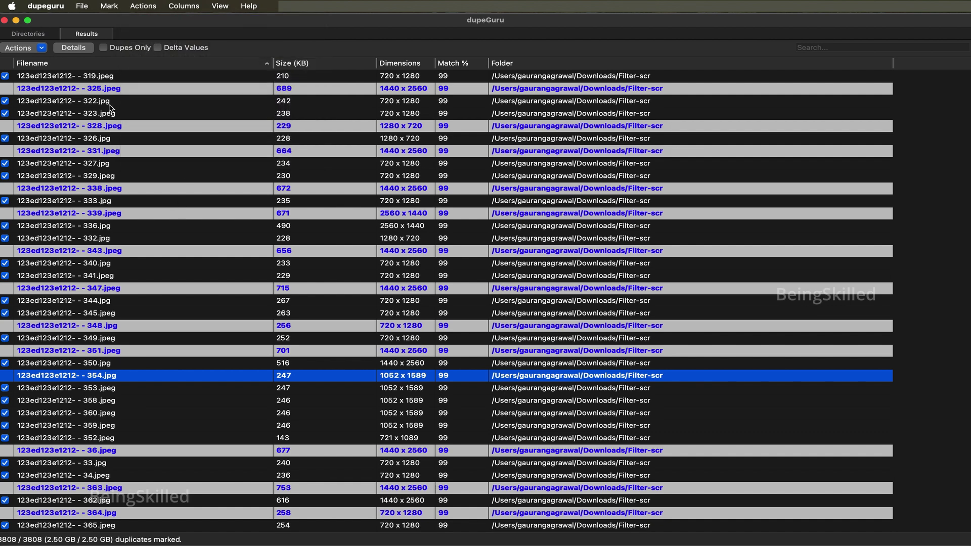
left_click(47, 37)
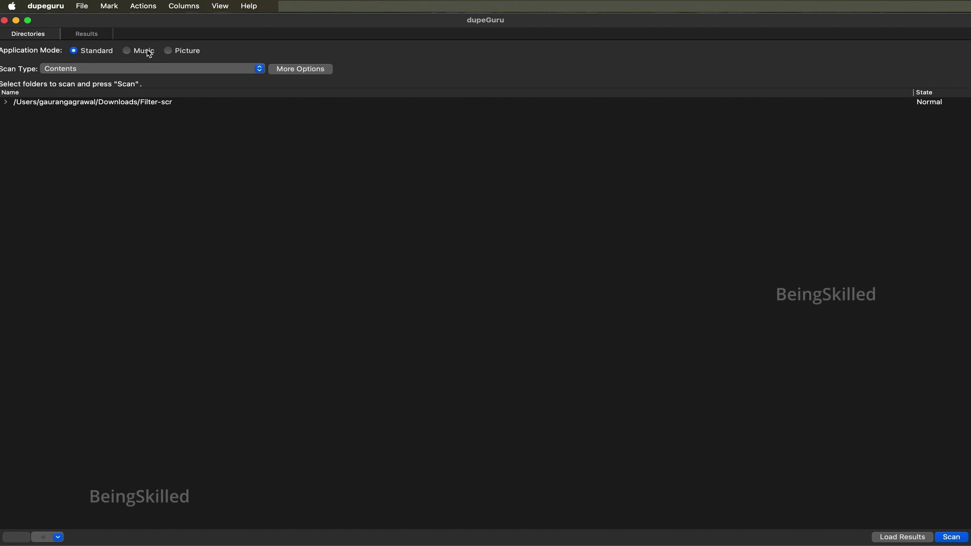
Set the application mode back to Picture, and cancel the scan Options without changes.
left_click(188, 53)
left_click(285, 68)
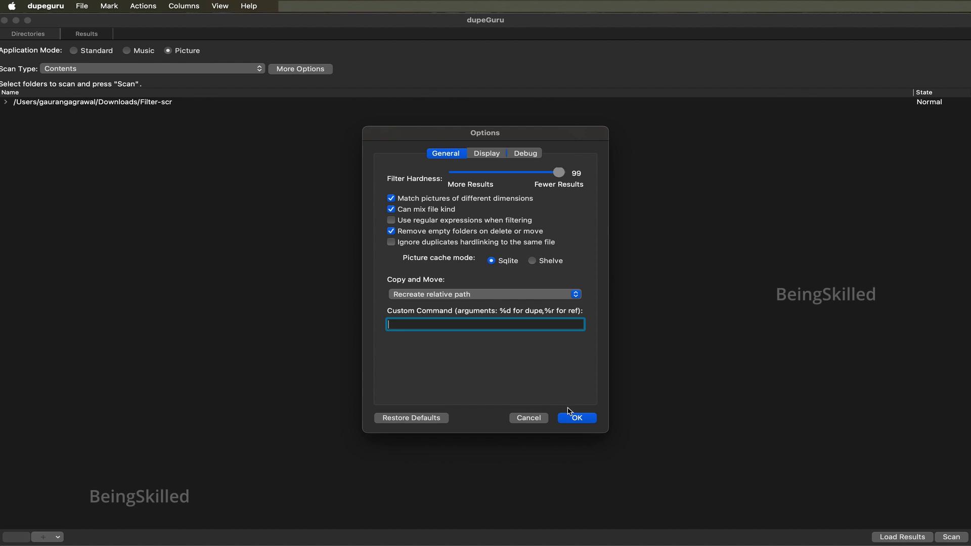
left_click(528, 419)
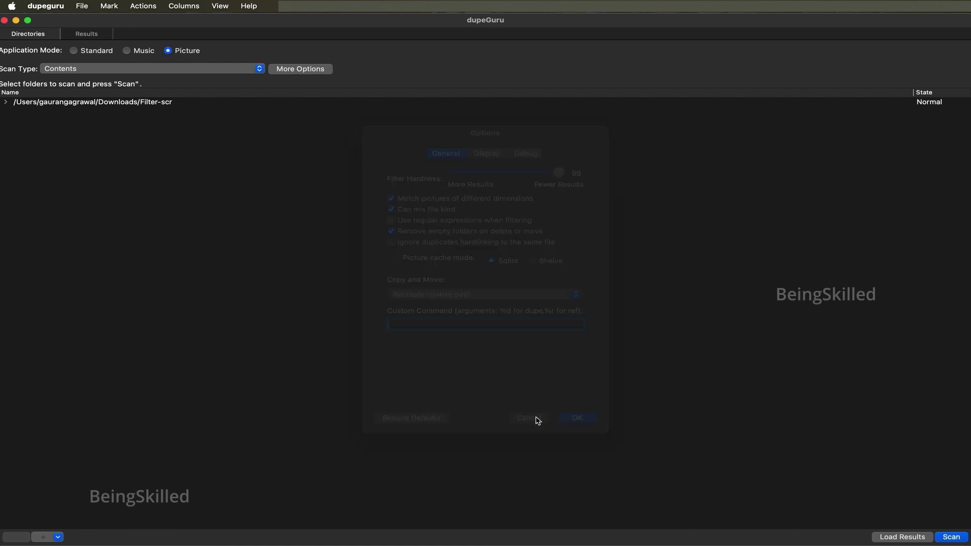
left_click(82, 35)
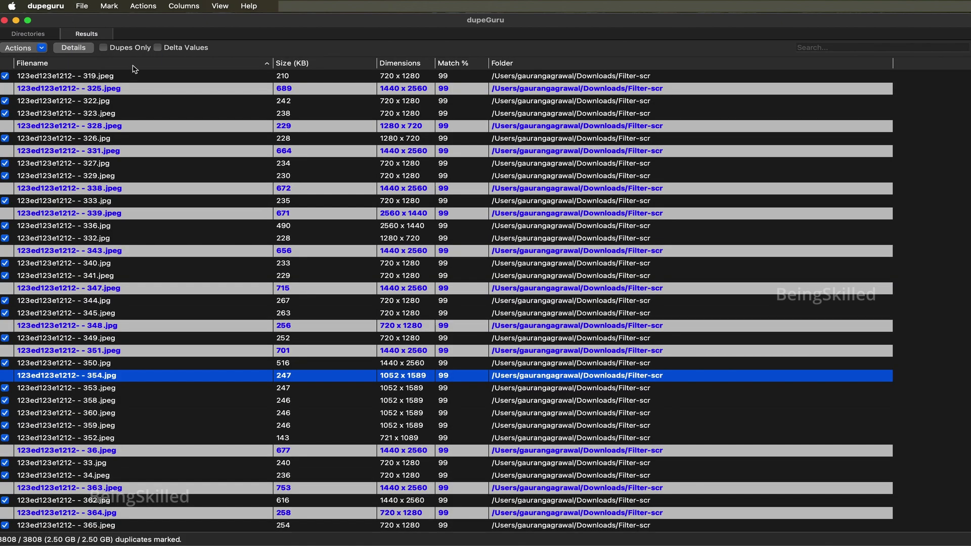
scroll(129, 196, "down", 3)
left_click(40, 34)
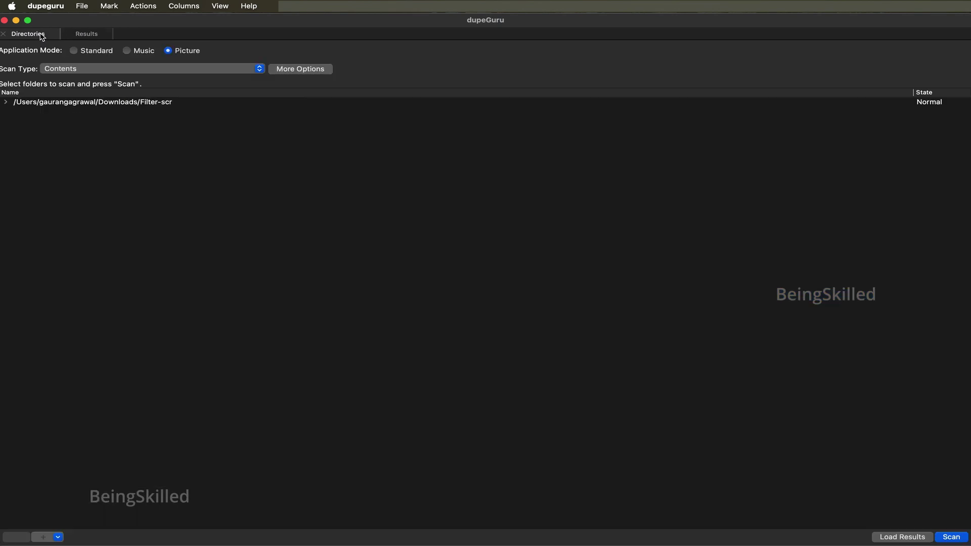
left_click(86, 34)
scroll(177, 326, "down", 5)
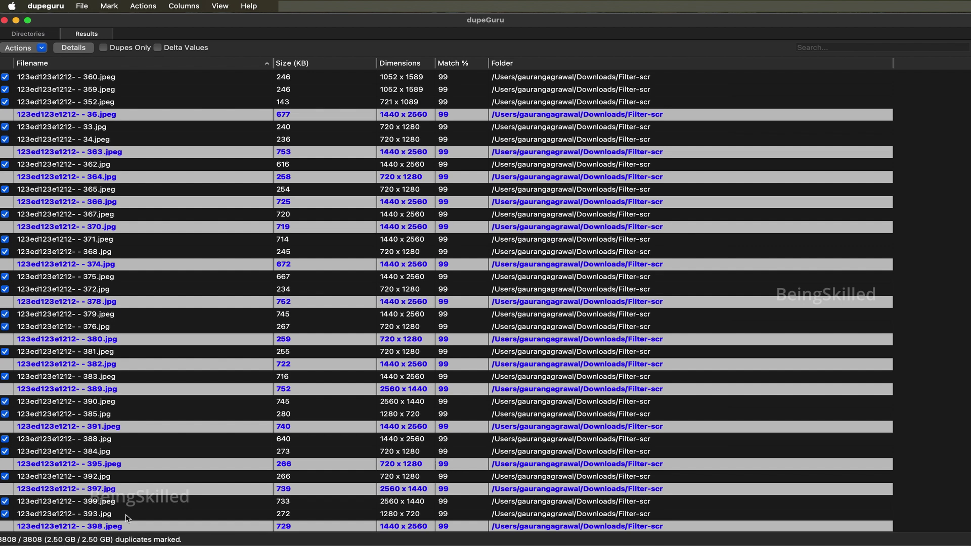
scroll(140, 498, "down", 10)
scroll(141, 498, "down", 3)
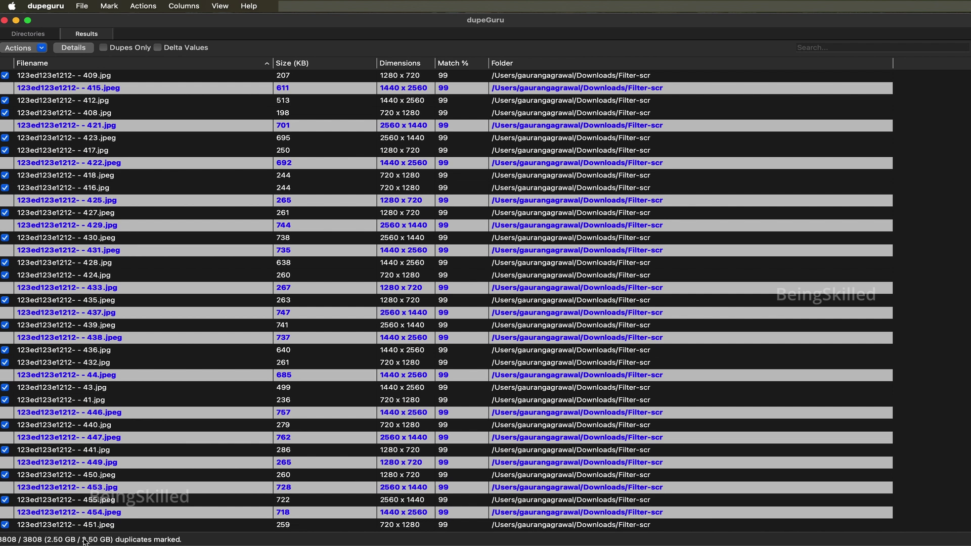
scroll(172, 396, "down", 3)
scroll(172, 395, "down", 15)
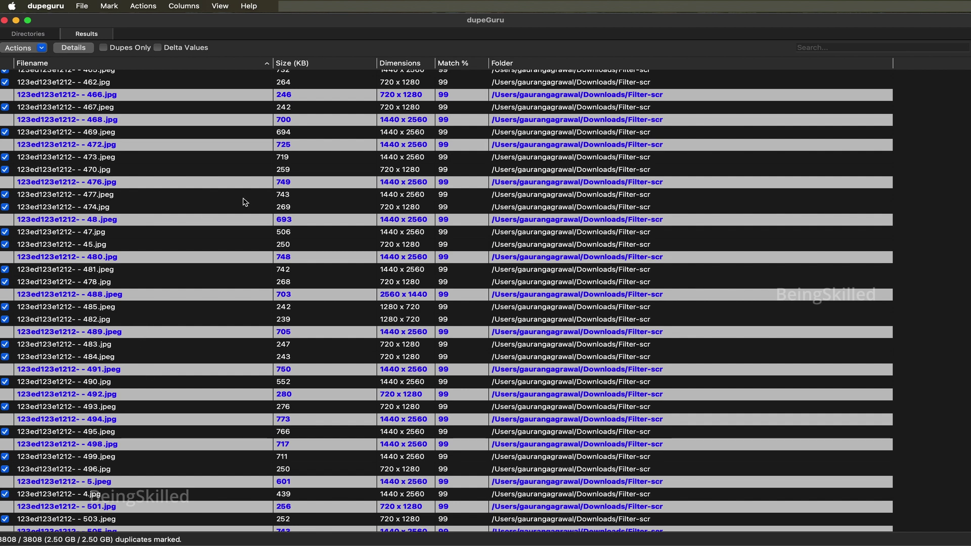
scroll(245, 202, "down", 1)
scroll(245, 202, "down", 20)
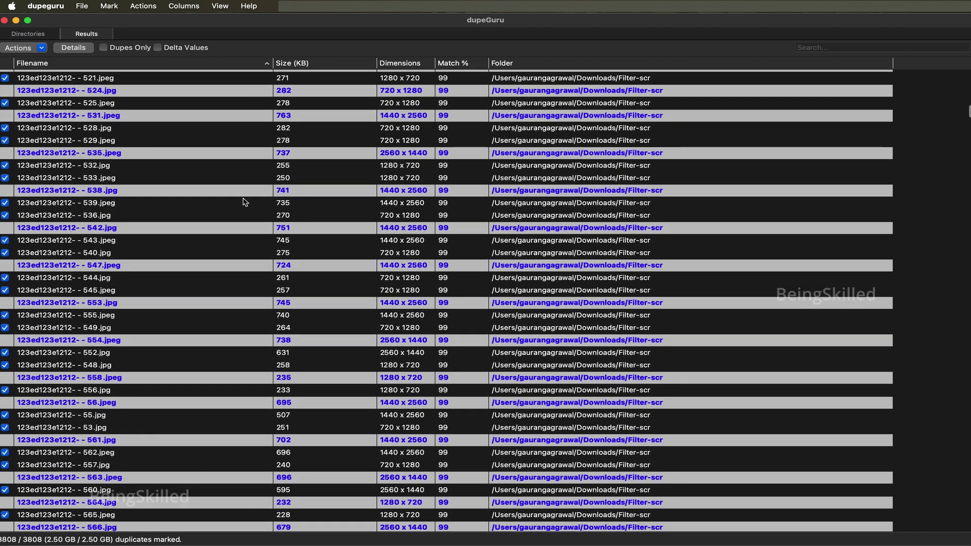
scroll(263, 218, "down", 10)
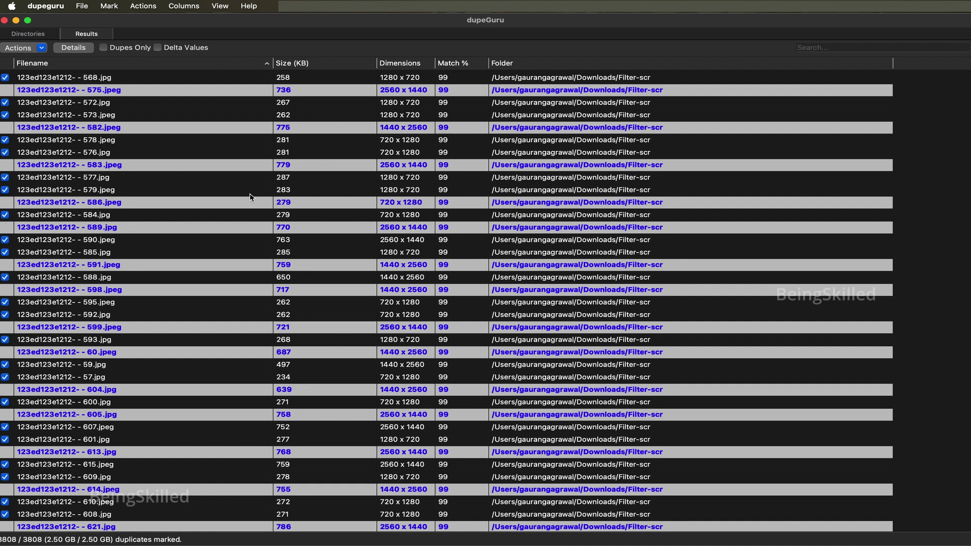
scroll(244, 274, "down", 15)
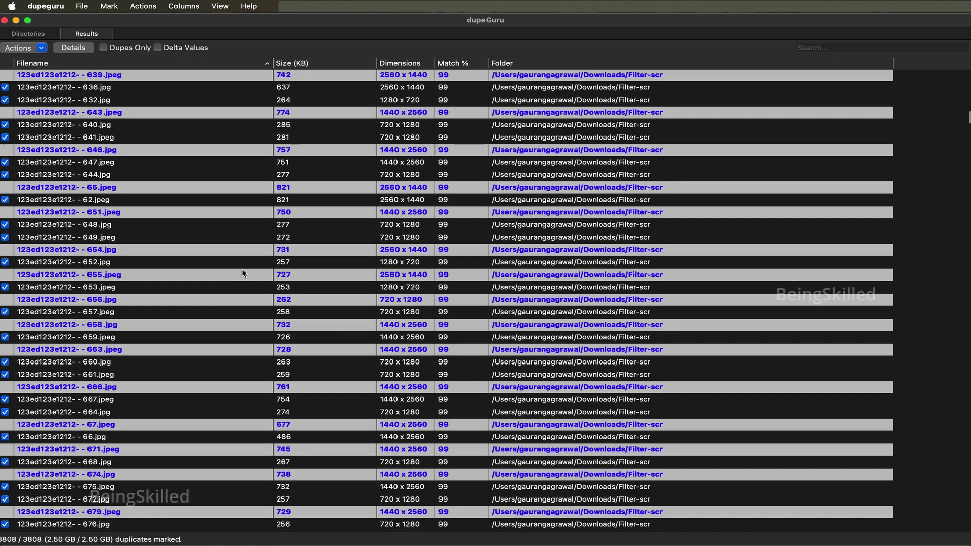
scroll(243, 273, "down", 2)
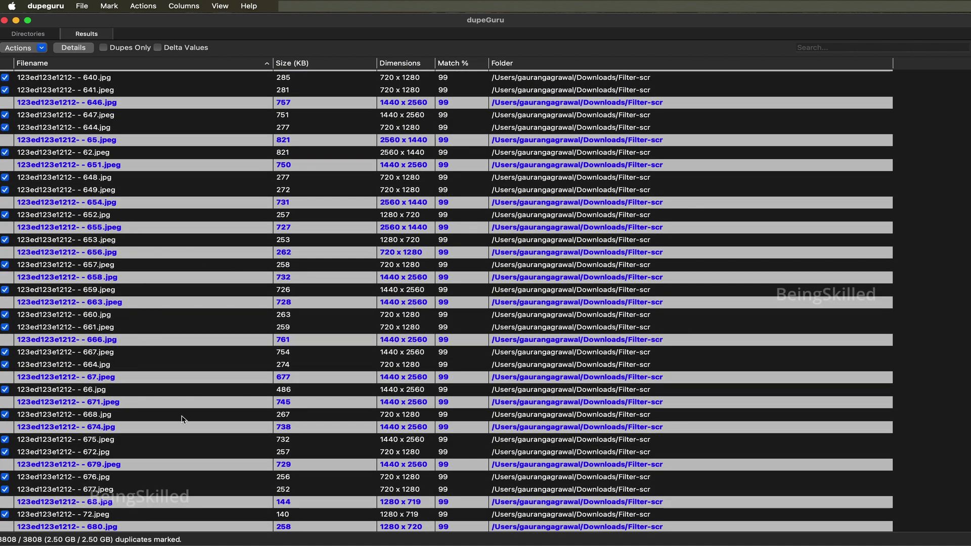
scroll(184, 419, "down", 8)
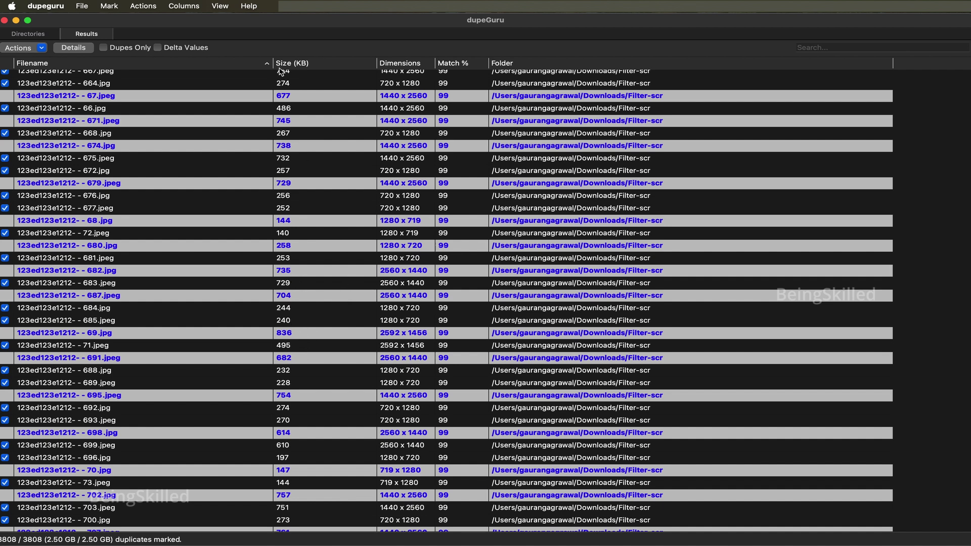
left_click(286, 169)
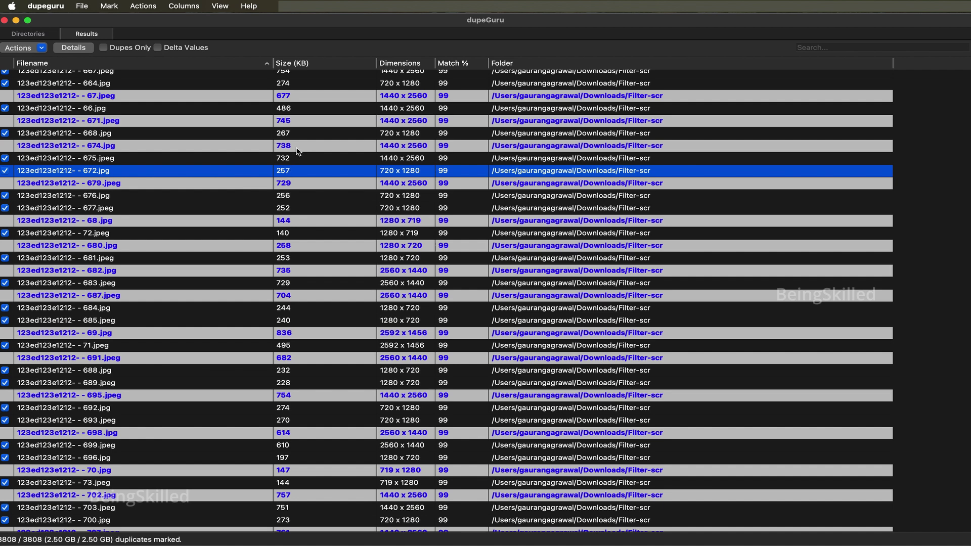
left_click(294, 148)
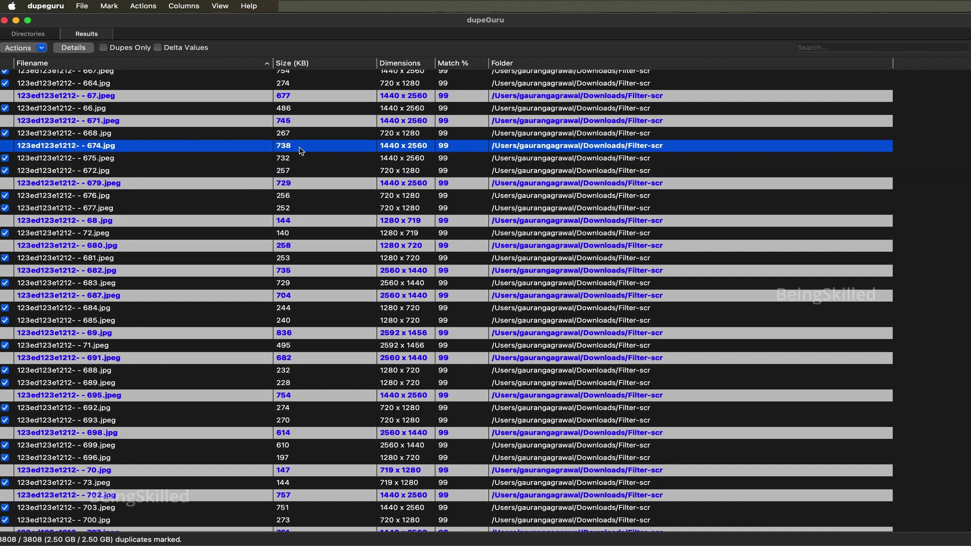
left_click(388, 174)
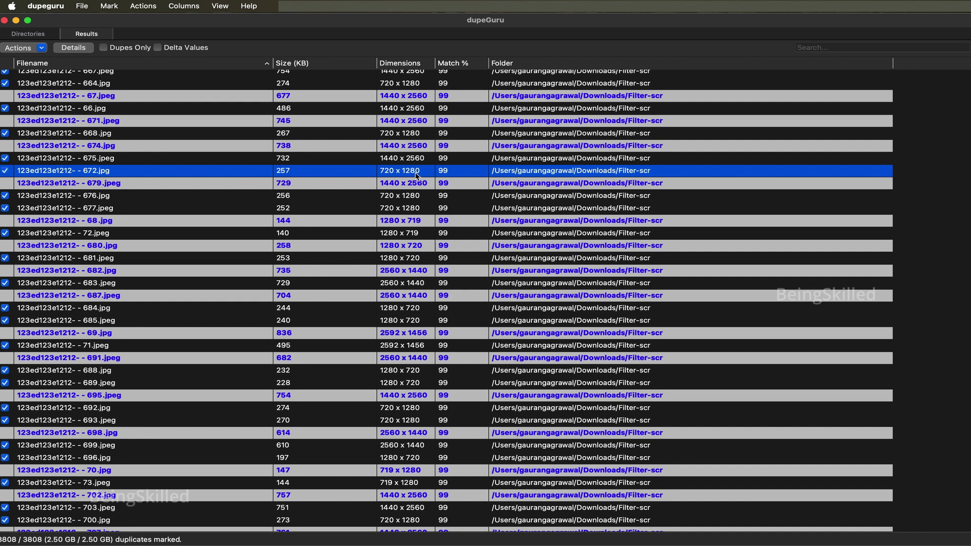
left_click(397, 151)
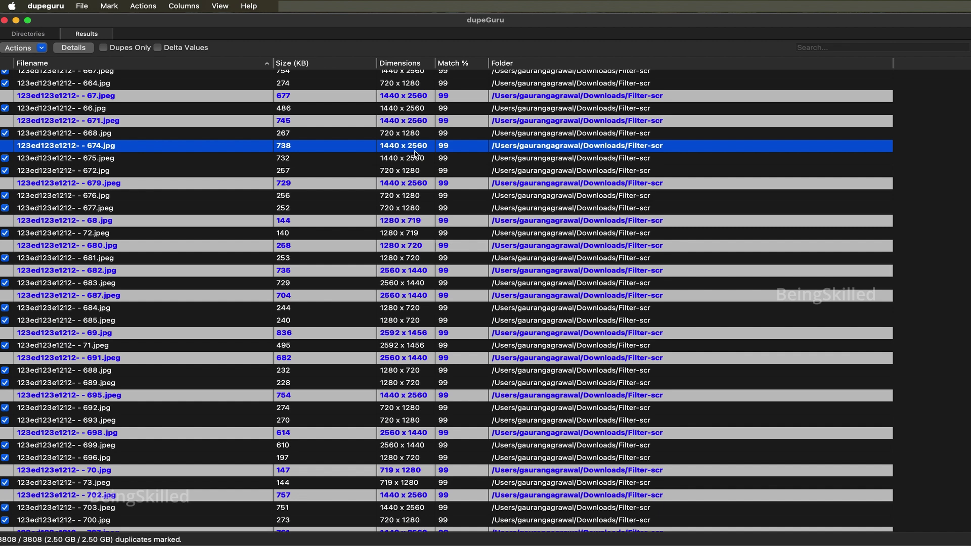
scroll(393, 298, "down", 1)
scroll(393, 298, "down", 20)
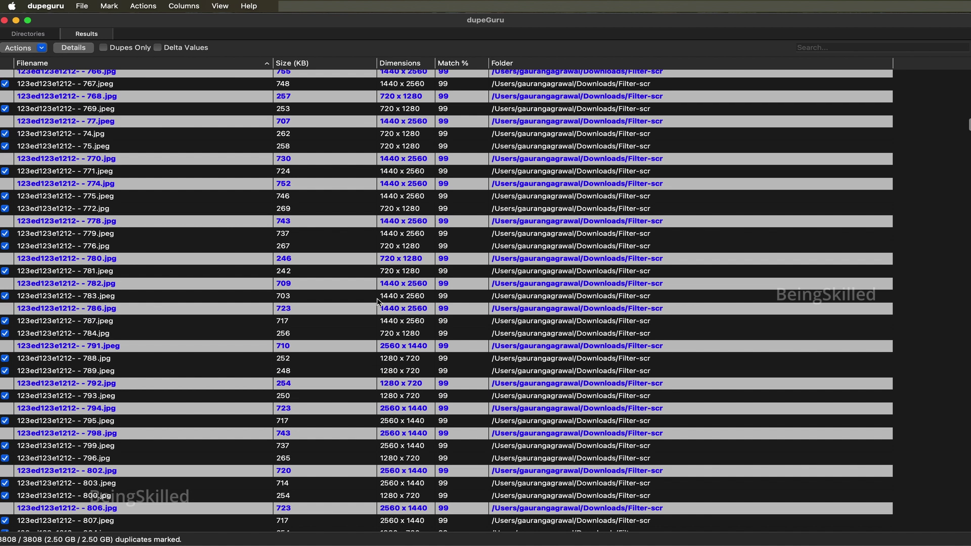
left_click(260, 370)
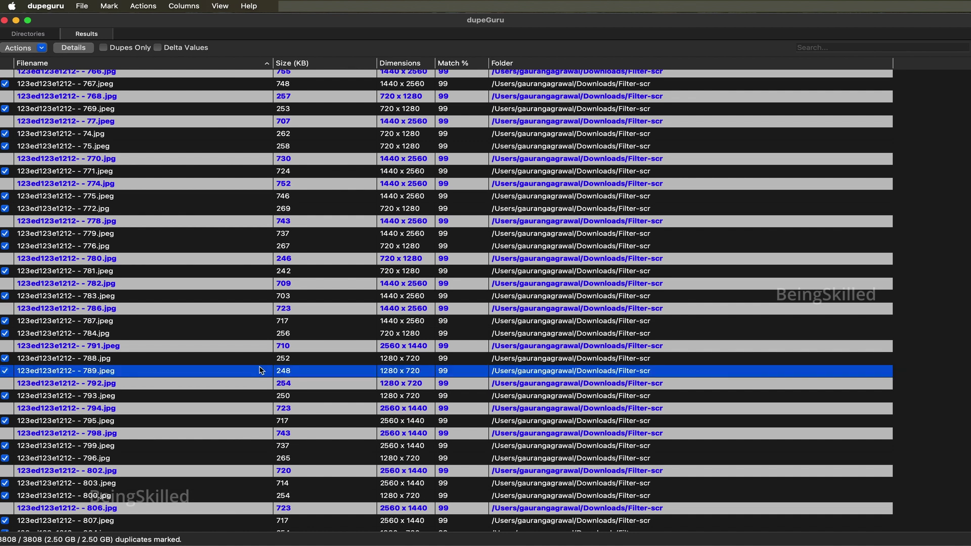